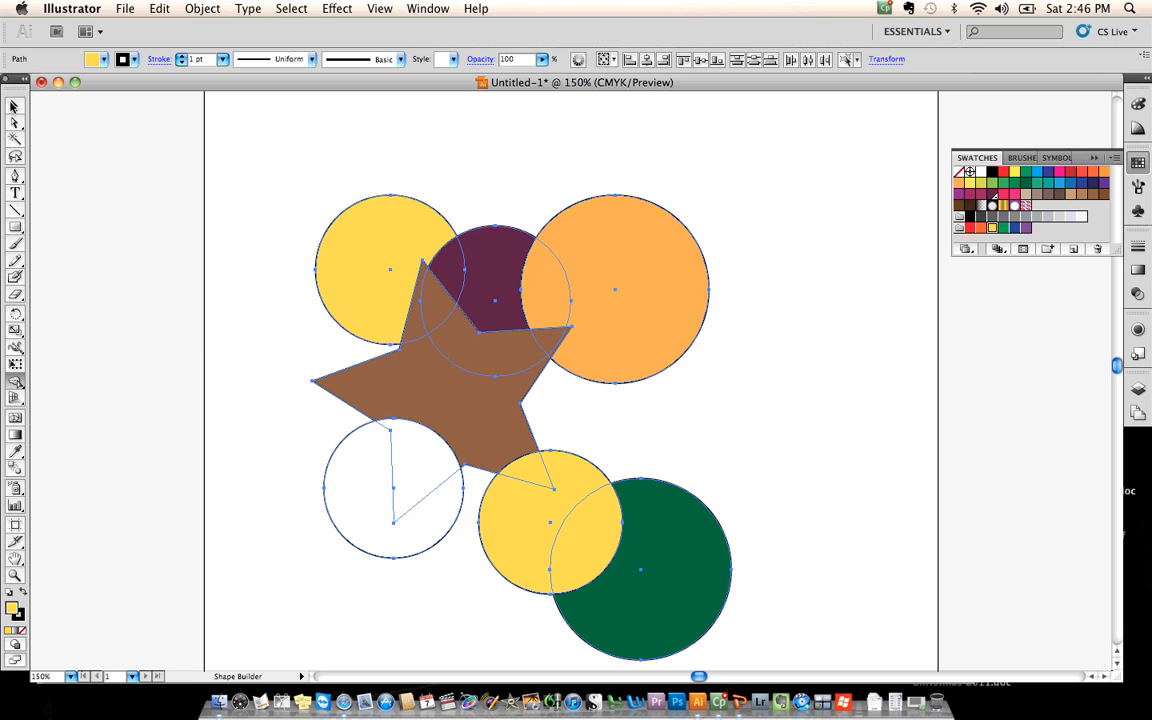
Move the star and the lower circles into closer overlapping positions, and select all the shapes for the Shape Builder tool
{"action": "left_click", "coordinate": [204, 352]}
{"action": "mouse_move", "coordinate": [513, 372]}
{"action": "left_mouse_down"}
{"action": "mouse_move", "coordinate": [483, 448]}
{"action": "mouse_move", "coordinate": [506, 385]}
{"action": "mouse_move", "coordinate": [539, 371]}
{"action": "mouse_move", "coordinate": [532, 445]}
{"action": "mouse_move", "coordinate": [536, 372]}
{"action": "left_mouse_up"}
{"action": "mouse_move", "coordinate": [395, 485]}
{"action": "left_mouse_down"}
{"action": "mouse_move", "coordinate": [432, 465]}
{"action": "mouse_move", "coordinate": [424, 481]}
{"action": "mouse_move", "coordinate": [401, 481]}
{"action": "left_mouse_up"}
{"action": "mouse_move", "coordinate": [559, 538]}
{"action": "left_mouse_down"}
{"action": "mouse_move", "coordinate": [559, 507]}
{"action": "mouse_move", "coordinate": [561, 516]}
{"action": "left_mouse_up"}
{"action": "left_click", "coordinate": [647, 585]}
{"action": "left_click", "coordinate": [743, 443]}
{"action": "left_click_drag", "start_coordinate": [272, 176], "coordinate": [793, 627]}
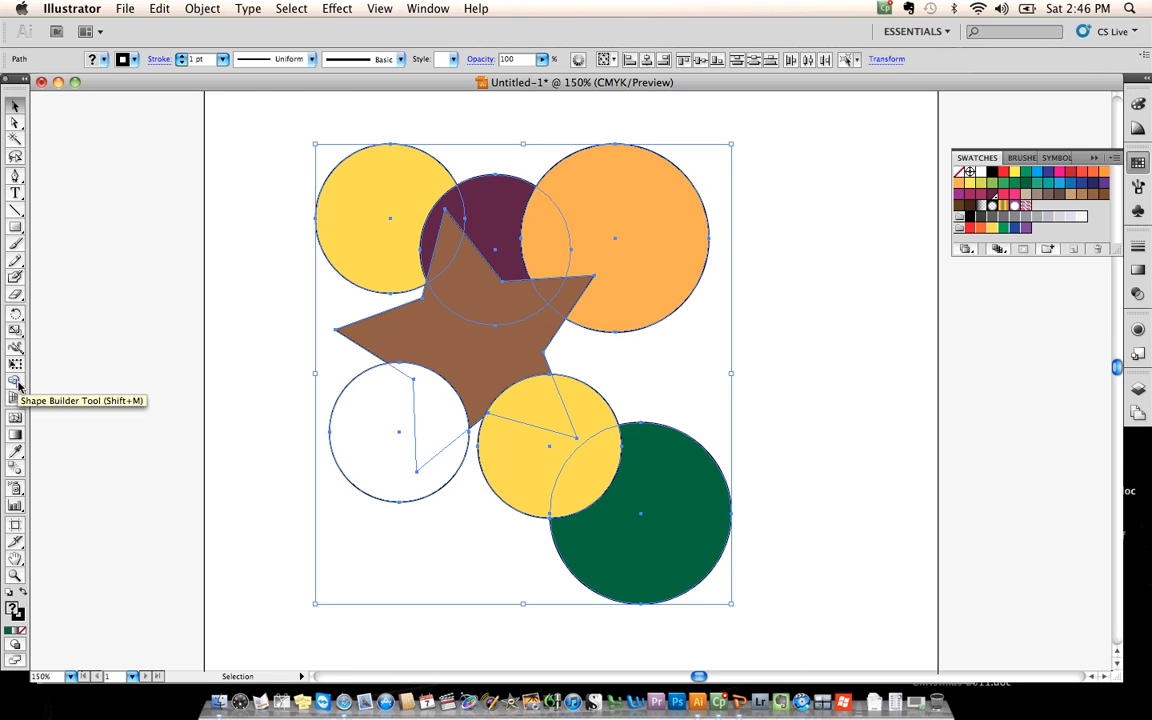
{"action": "mouse_move", "coordinate": [17, 384]}
{"action": "left_mouse_down"}
{"action": "mouse_move", "coordinate": [47, 386]}
{"action": "mouse_move", "coordinate": [53, 414]}
{"action": "mouse_move", "coordinate": [64, 390]}
{"action": "left_mouse_up"}
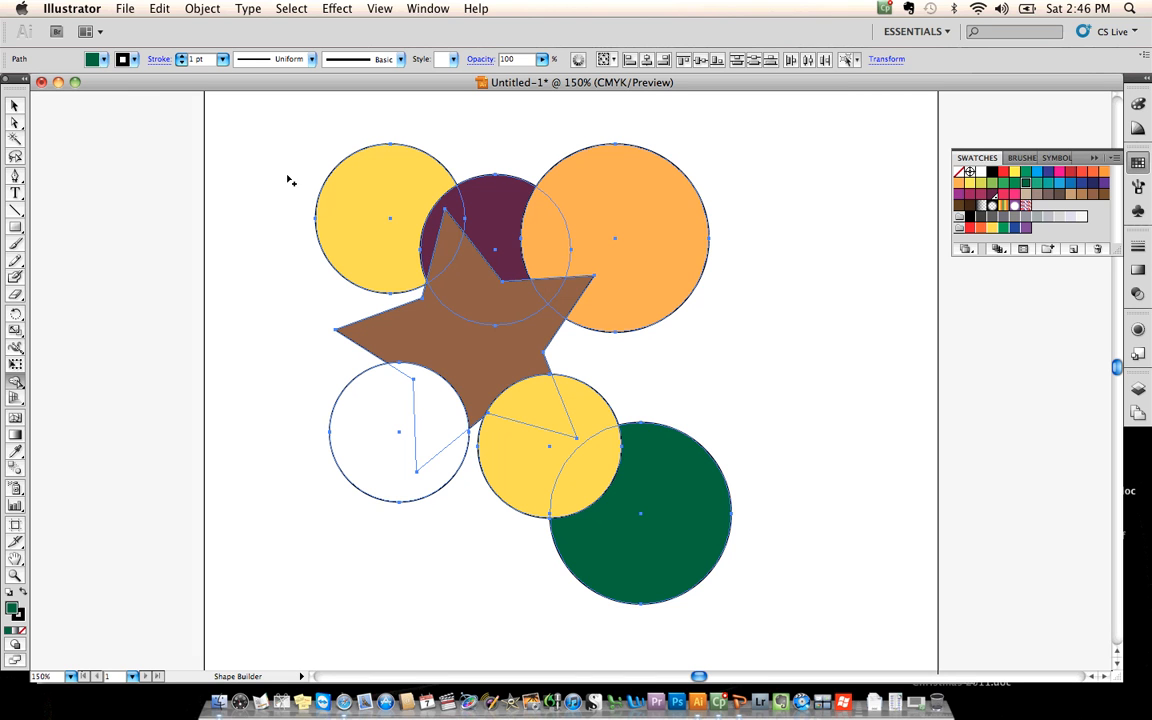
Try merging the three upper circles into one dark green shape, and undo the merge
{"action": "mouse_move", "coordinate": [288, 176]}
{"action": "left_mouse_down"}
{"action": "mouse_move", "coordinate": [454, 198]}
{"action": "mouse_move", "coordinate": [429, 196]}
{"action": "mouse_move", "coordinate": [458, 210]}
{"action": "mouse_move", "coordinate": [451, 200]}
{"action": "mouse_move", "coordinate": [450, 229]}
{"action": "mouse_move", "coordinate": [609, 267]}
{"action": "left_mouse_up"}
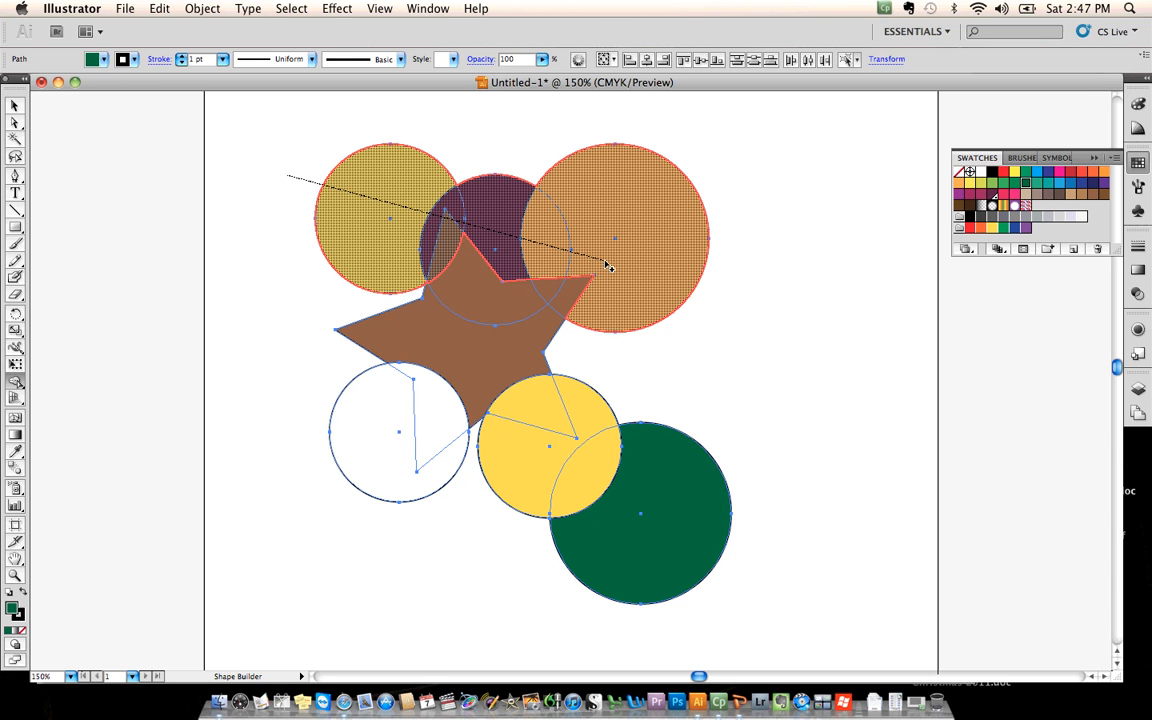
{"action": "mouse_move", "coordinate": [609, 266]}
{"action": "left_mouse_down"}
{"action": "mouse_move", "coordinate": [625, 293]}
{"action": "mouse_move", "coordinate": [617, 312]}
{"action": "left_mouse_up"}
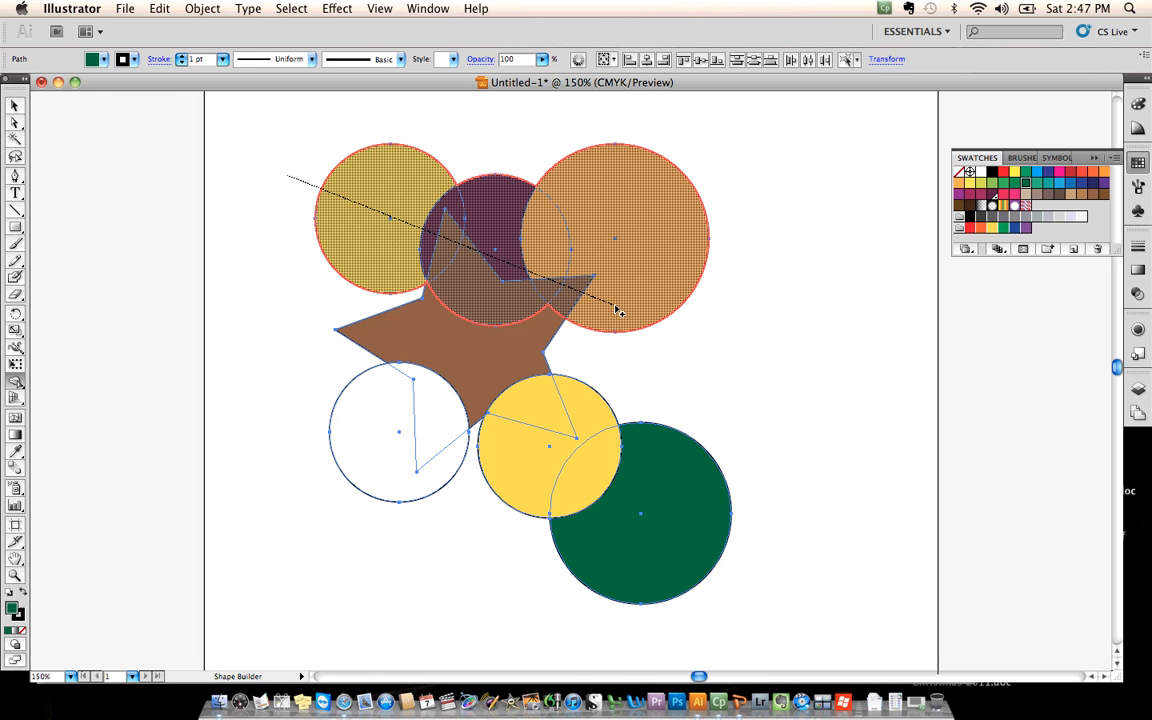
{"action": "left_click_drag", "start_coordinate": [617, 310], "coordinate": [615, 309]}
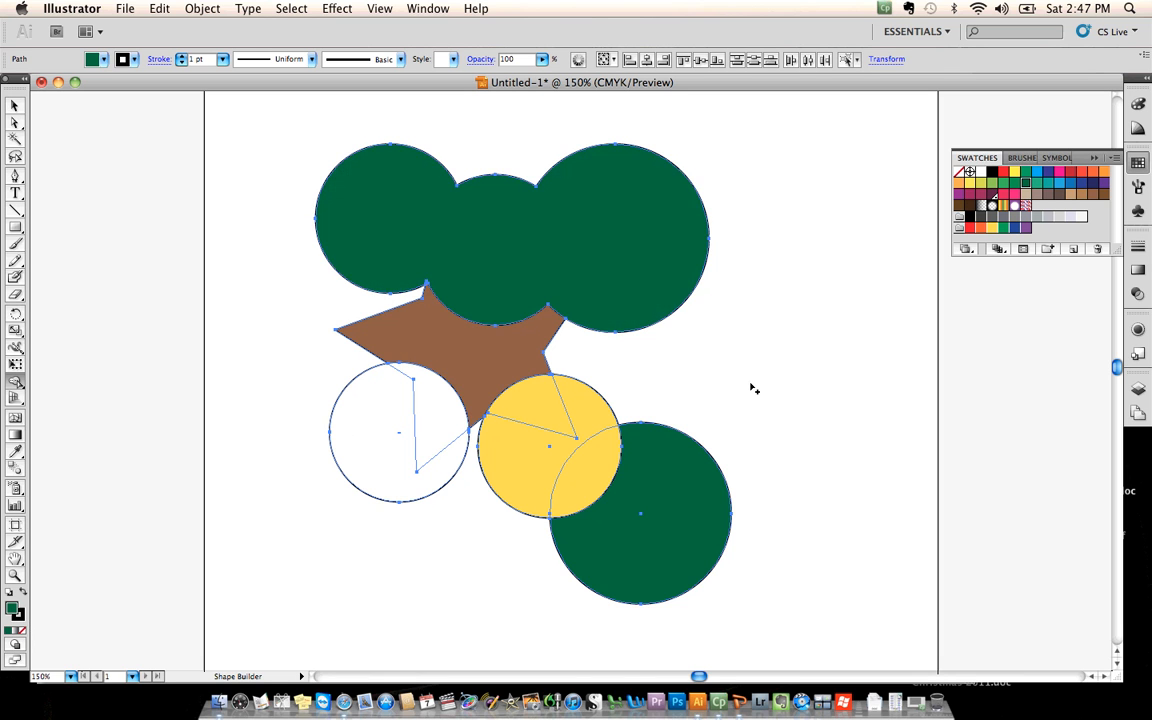
{"action": "key", "text": "super+z"}
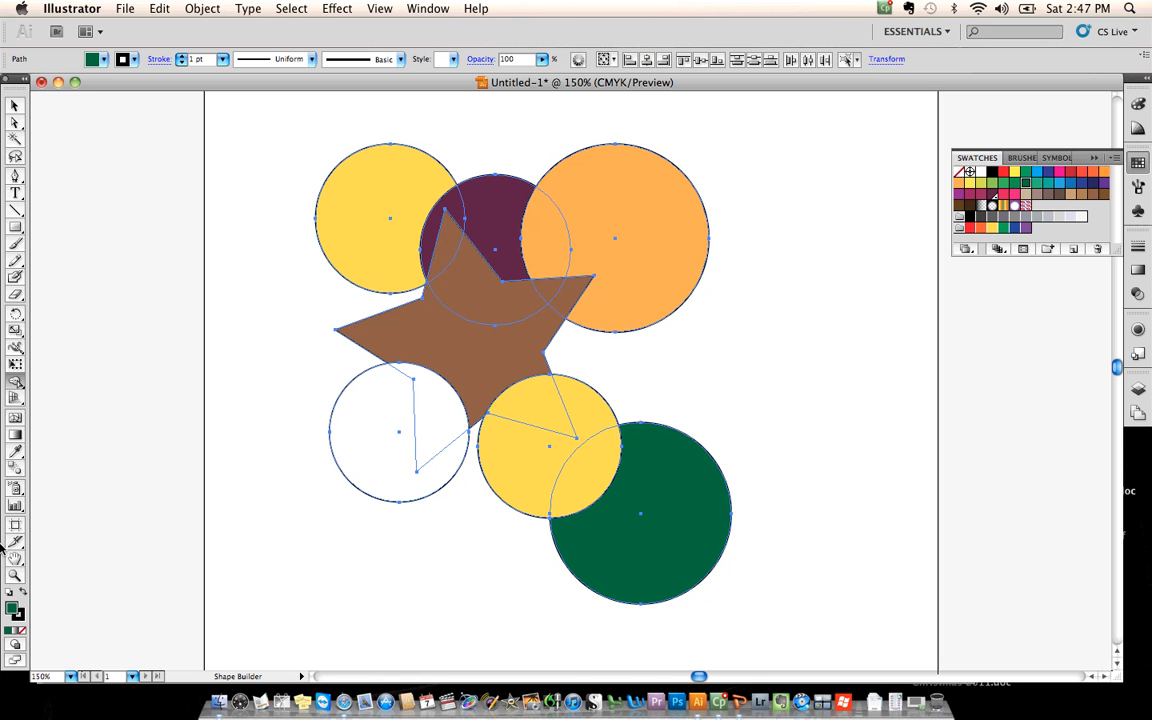
Set the fill to bright pink and the stroke to light green, and merge the three upper circles with Shape Builder
{"action": "left_click", "coordinate": [16, 612]}
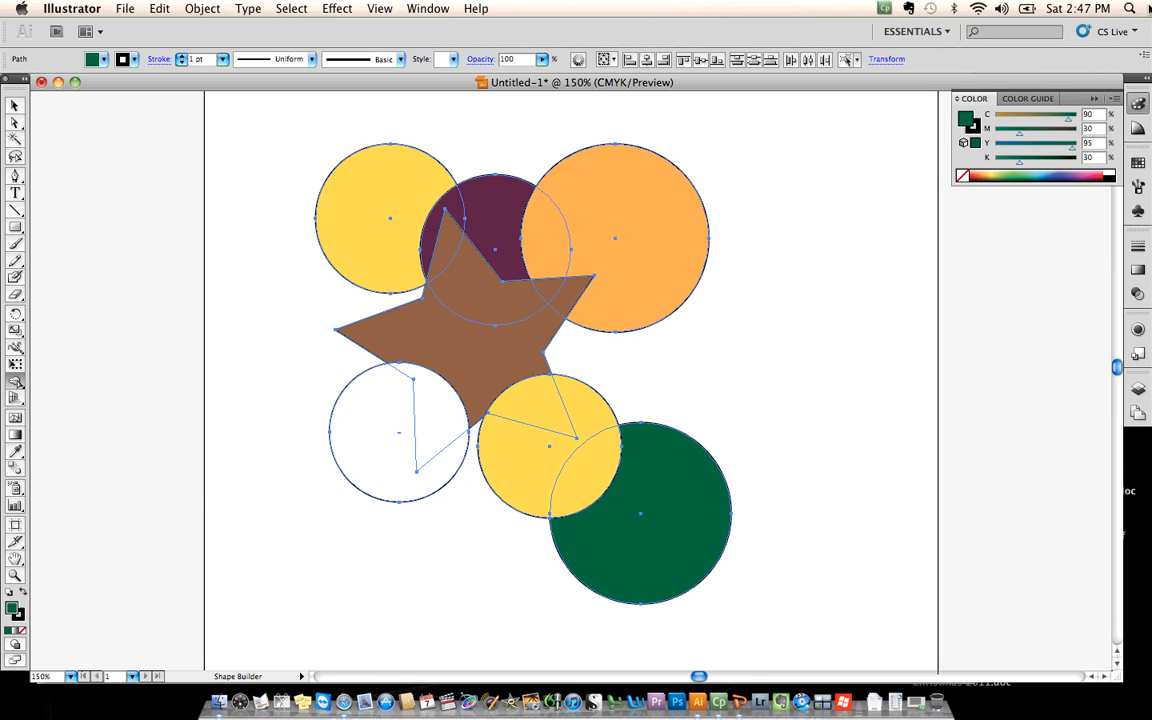
{"action": "left_click", "coordinate": [1137, 162]}
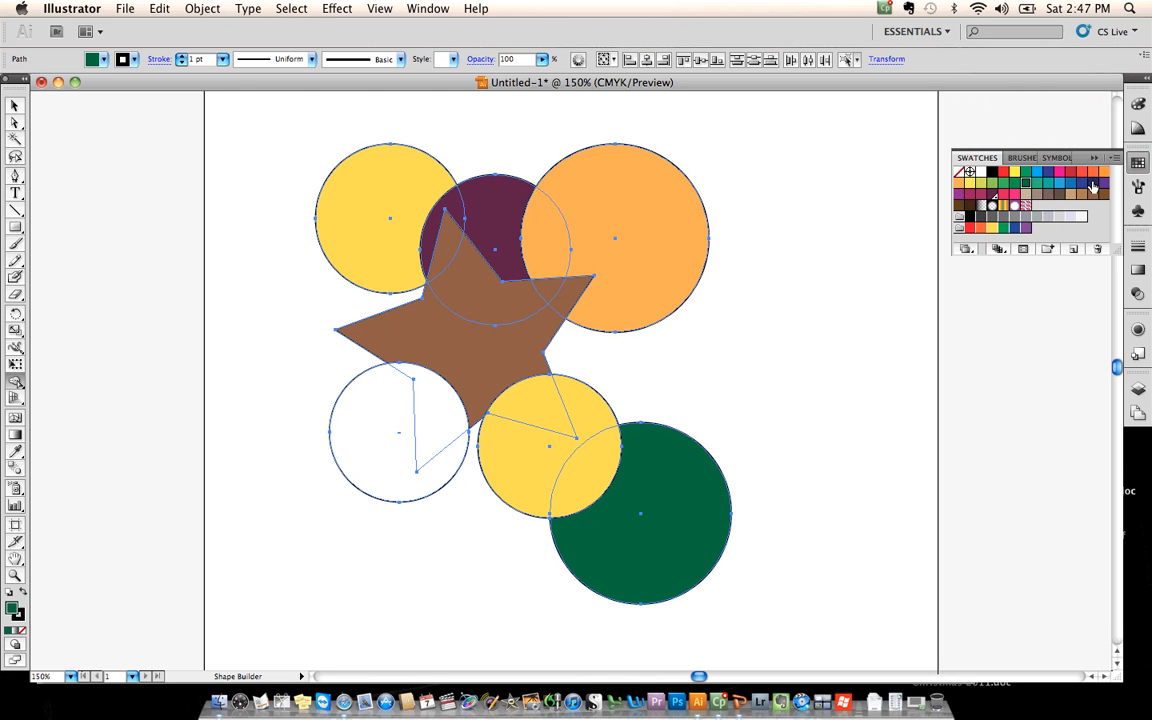
{"action": "left_click", "coordinate": [1059, 174]}
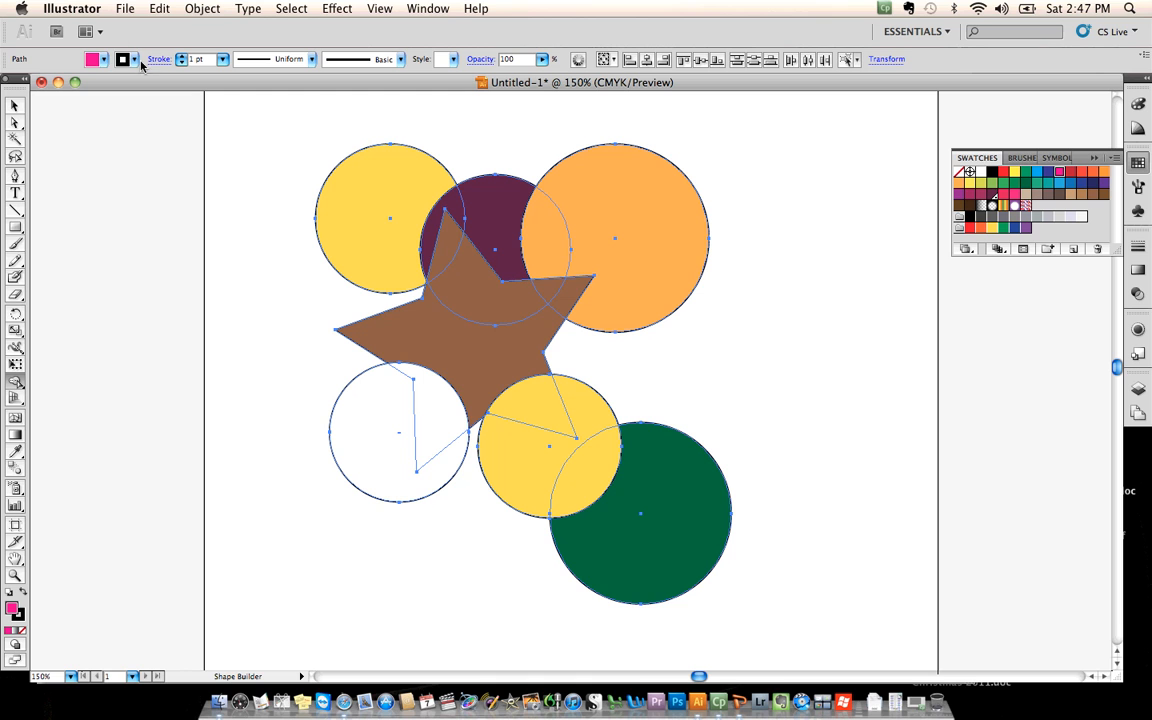
{"action": "left_click", "coordinate": [134, 61]}
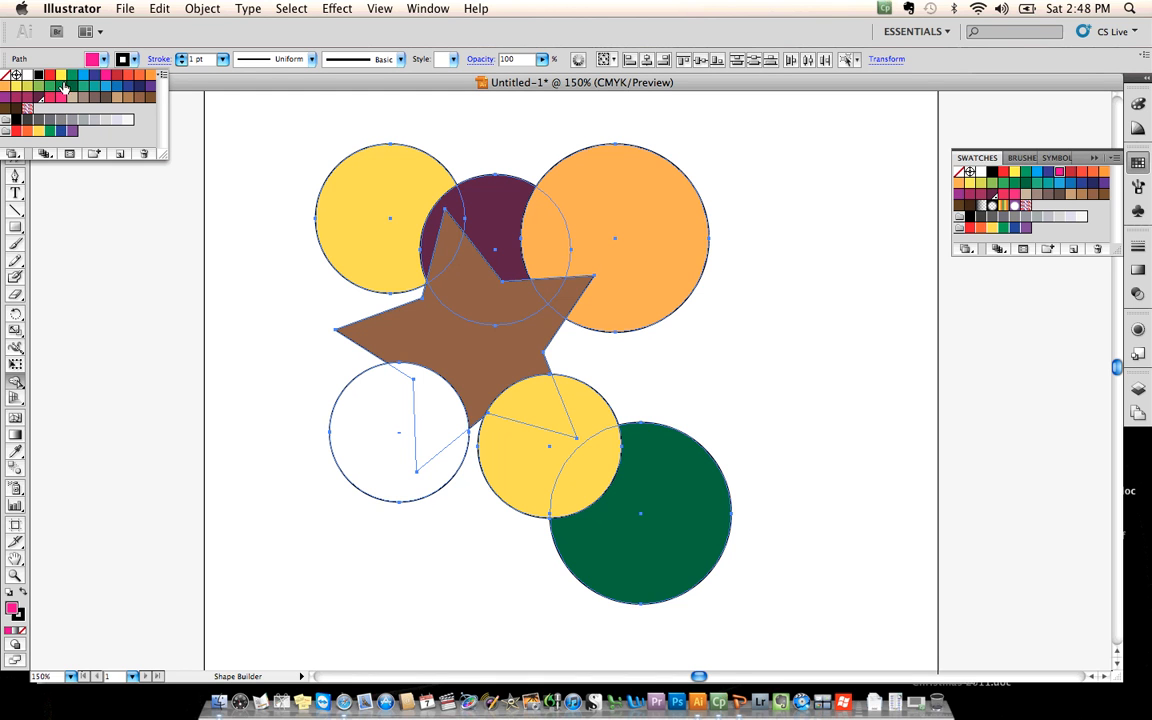
{"action": "left_click", "coordinate": [48, 84]}
{"action": "left_click", "coordinate": [272, 128]}
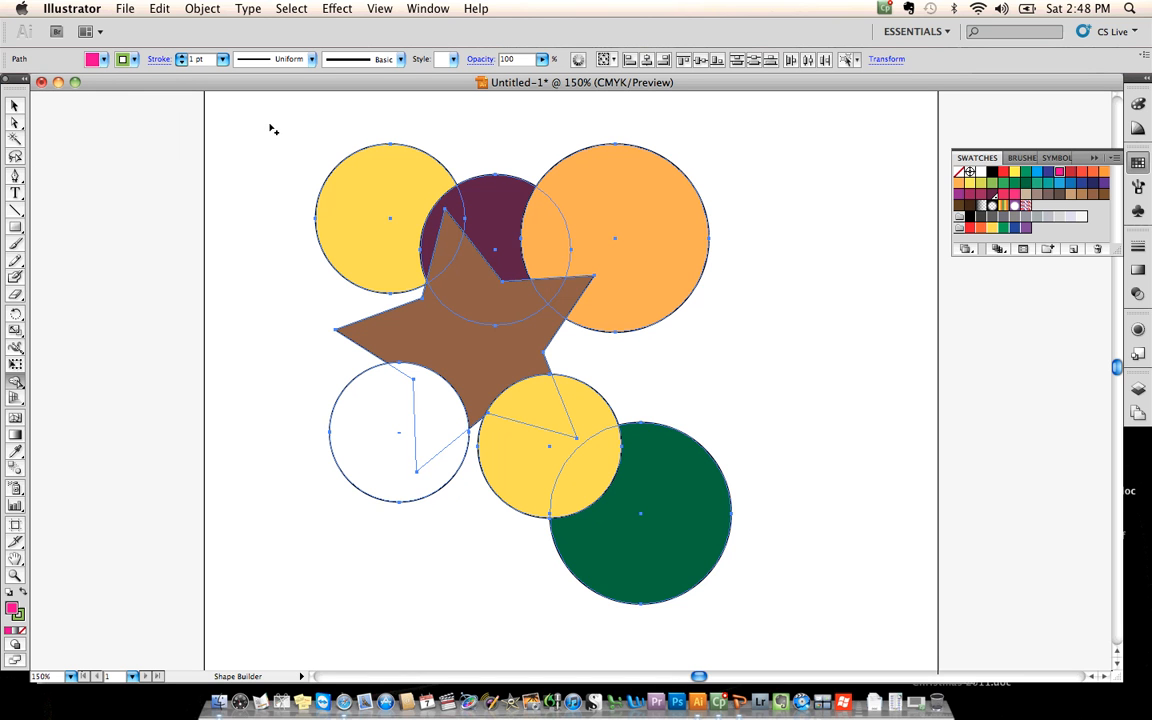
{"action": "mouse_move", "coordinate": [298, 172]}
{"action": "left_mouse_down"}
{"action": "mouse_move", "coordinate": [349, 197]}
{"action": "mouse_move", "coordinate": [533, 206]}
{"action": "mouse_move", "coordinate": [589, 240]}
{"action": "mouse_move", "coordinate": [644, 321]}
{"action": "left_mouse_up"}
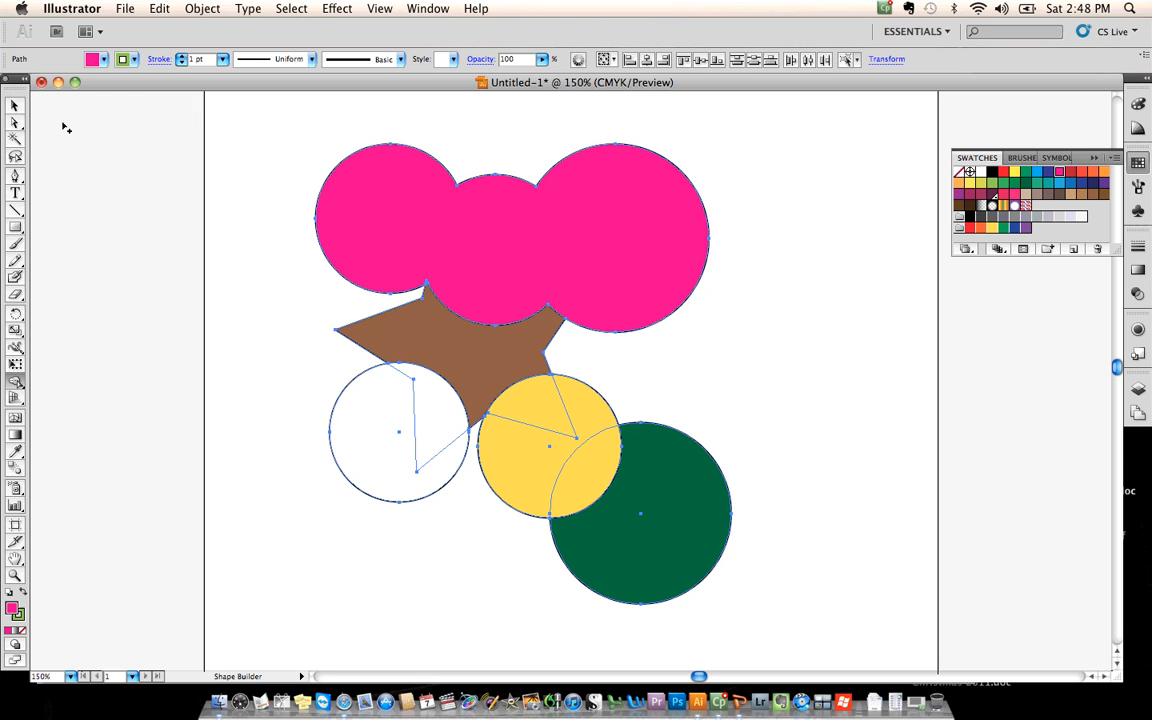
Select only the merged pink shape and inspect its stroke color options
{"action": "left_click", "coordinate": [182, 57]}
{"action": "left_click", "coordinate": [182, 57]}
{"action": "left_click", "coordinate": [182, 57]}
{"action": "left_click", "coordinate": [182, 57]}
{"action": "left_click", "coordinate": [14, 105]}
{"action": "left_click", "coordinate": [228, 165]}
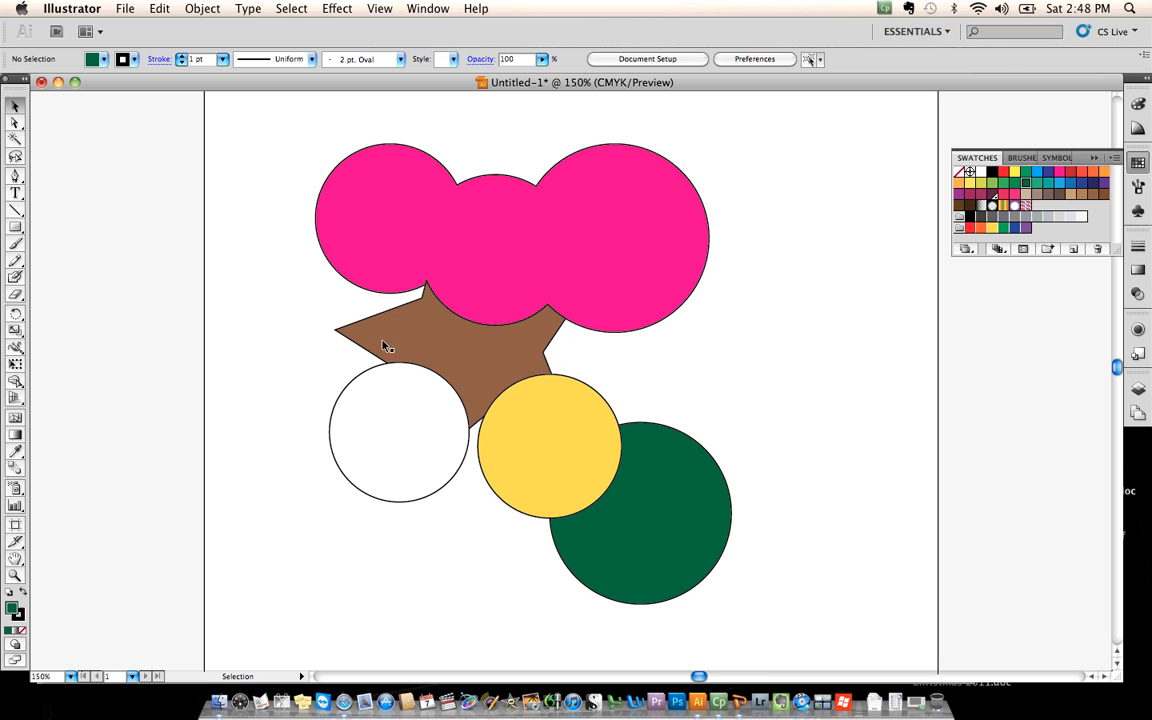
{"action": "left_click", "coordinate": [462, 269]}
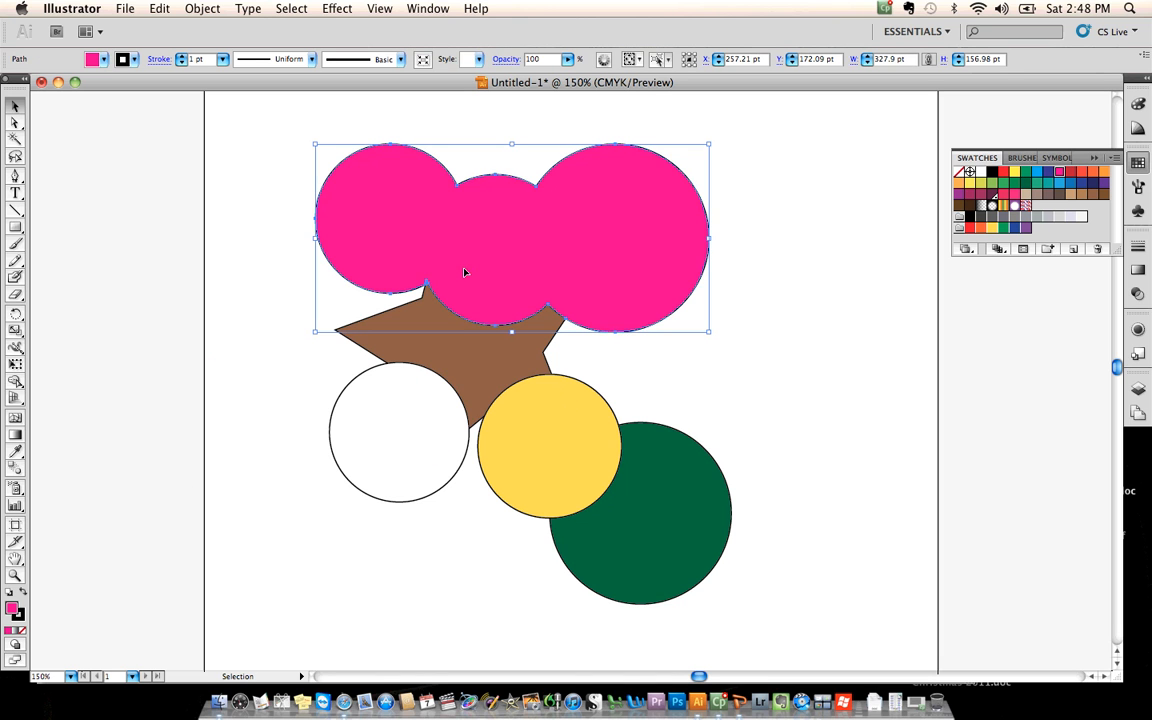
{"action": "left_click", "coordinate": [134, 60]}
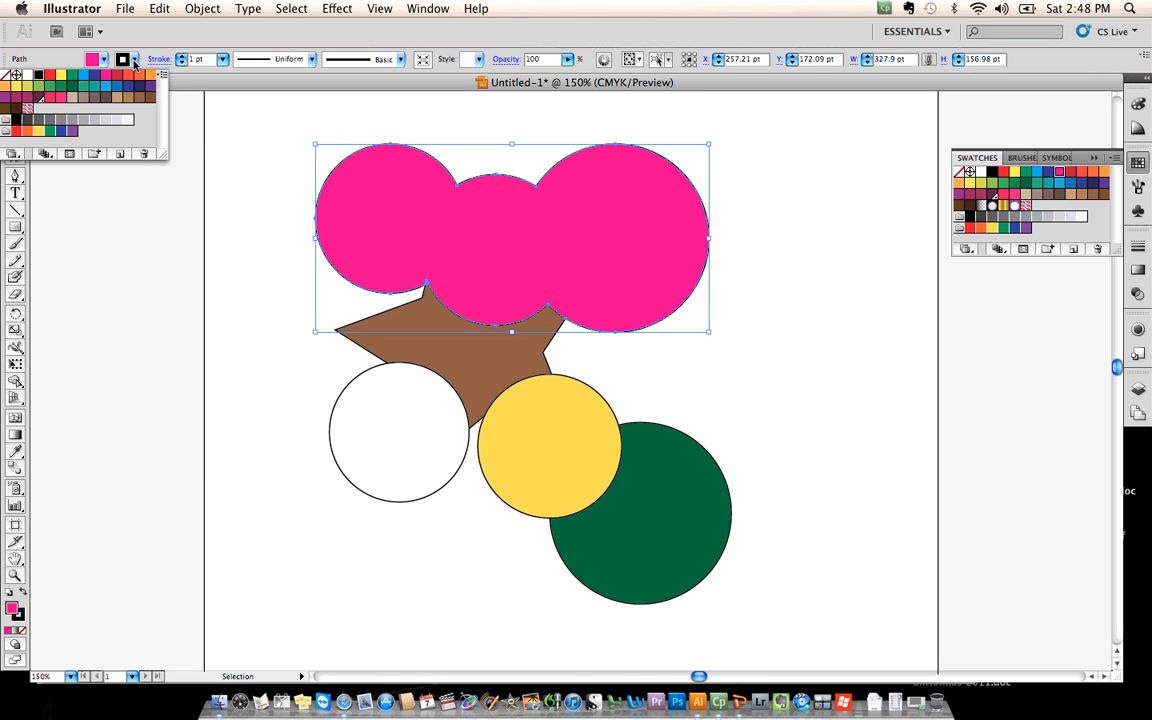
{"action": "left_click", "coordinate": [270, 411]}
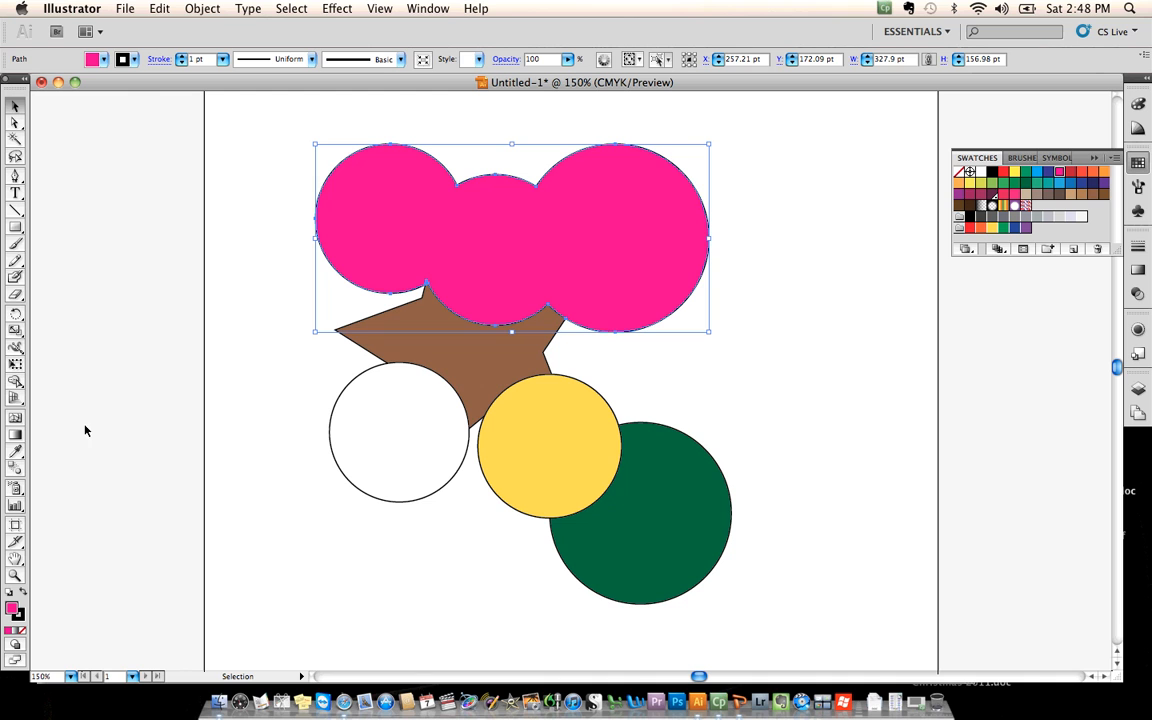
Select all the shapes and remove the brown star, including its overlaps with the white and yellow circles, using Shape Builder
{"action": "left_click", "coordinate": [15, 381]}
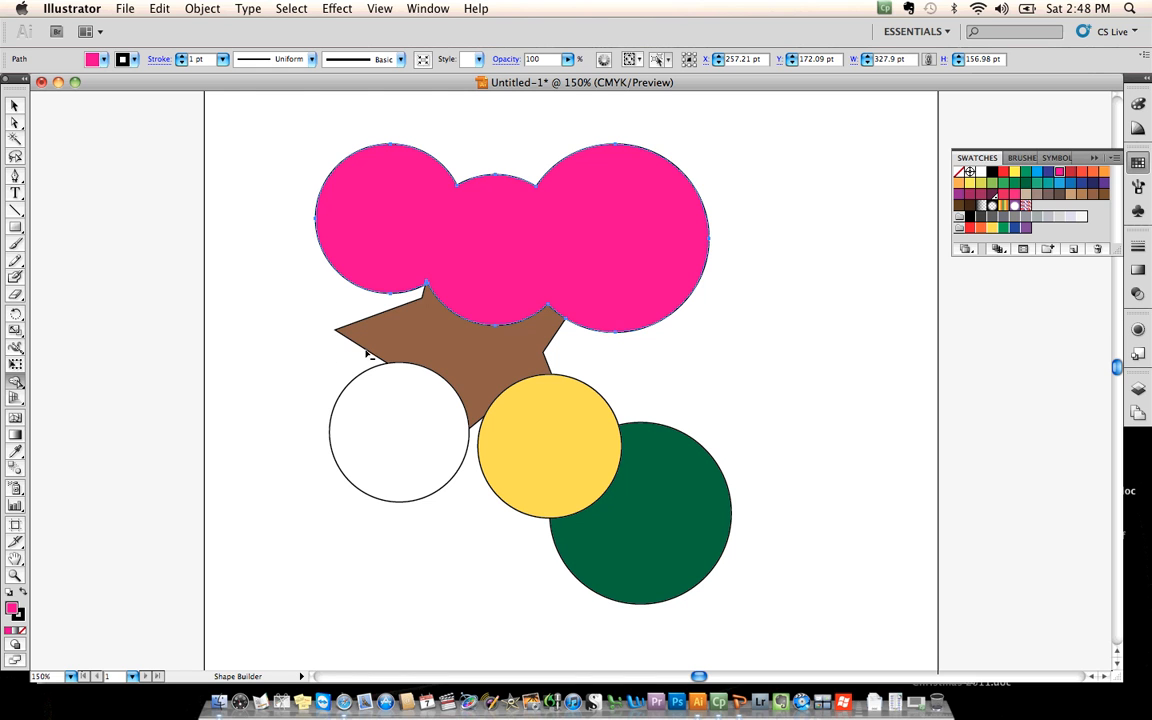
{"action": "mouse_move", "coordinate": [281, 327]}
{"action": "left_mouse_down"}
{"action": "mouse_move", "coordinate": [476, 353]}
{"action": "mouse_move", "coordinate": [528, 472]}
{"action": "mouse_move", "coordinate": [577, 487]}
{"action": "left_mouse_up"}
{"action": "left_click", "coordinate": [15, 104]}
{"action": "left_click_drag", "start_coordinate": [271, 127], "coordinate": [866, 645]}
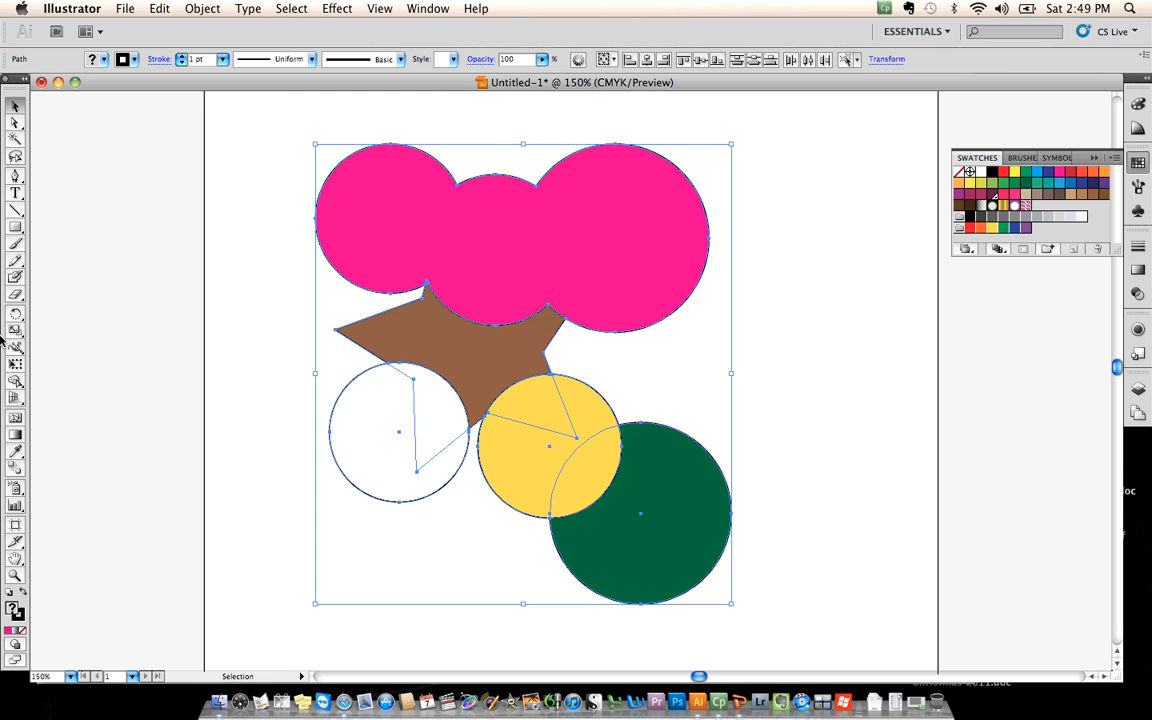
{"action": "left_click", "coordinate": [15, 381]}
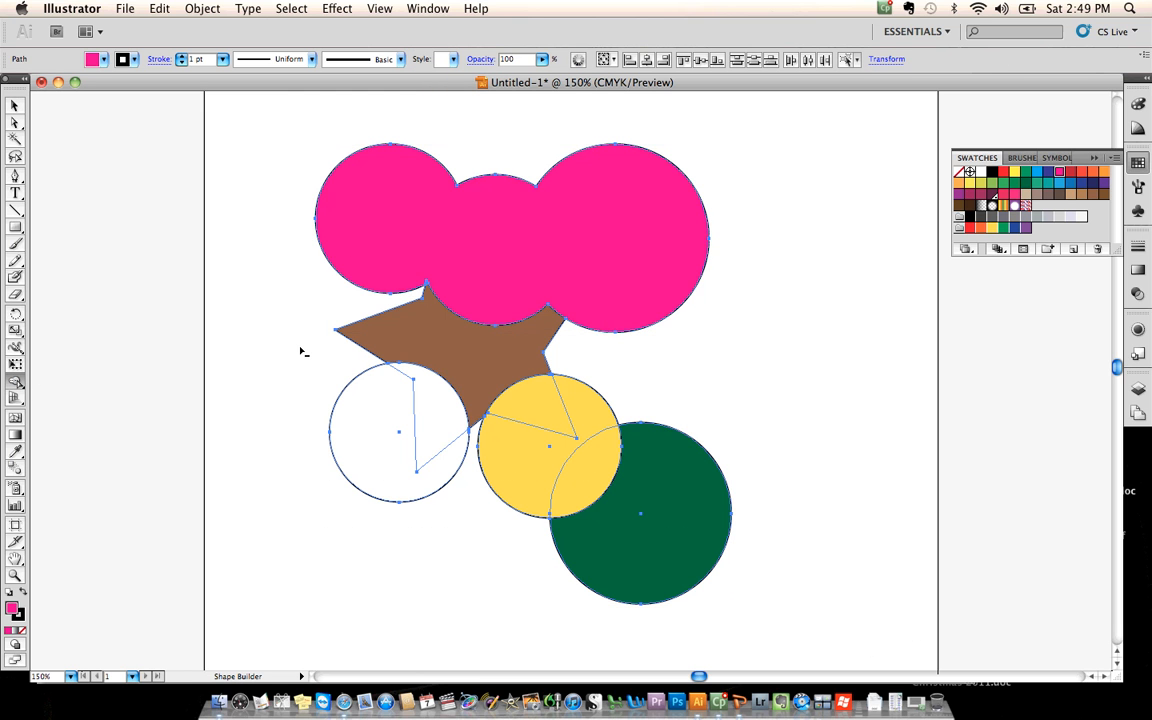
{"action": "mouse_move", "coordinate": [300, 348]}
{"action": "left_mouse_down"}
{"action": "mouse_move", "coordinate": [465, 370]}
{"action": "mouse_move", "coordinate": [440, 366]}
{"action": "mouse_move", "coordinate": [450, 363]}
{"action": "mouse_move", "coordinate": [511, 393]}
{"action": "mouse_move", "coordinate": [472, 338]}
{"action": "mouse_move", "coordinate": [537, 388]}
{"action": "left_mouse_up"}
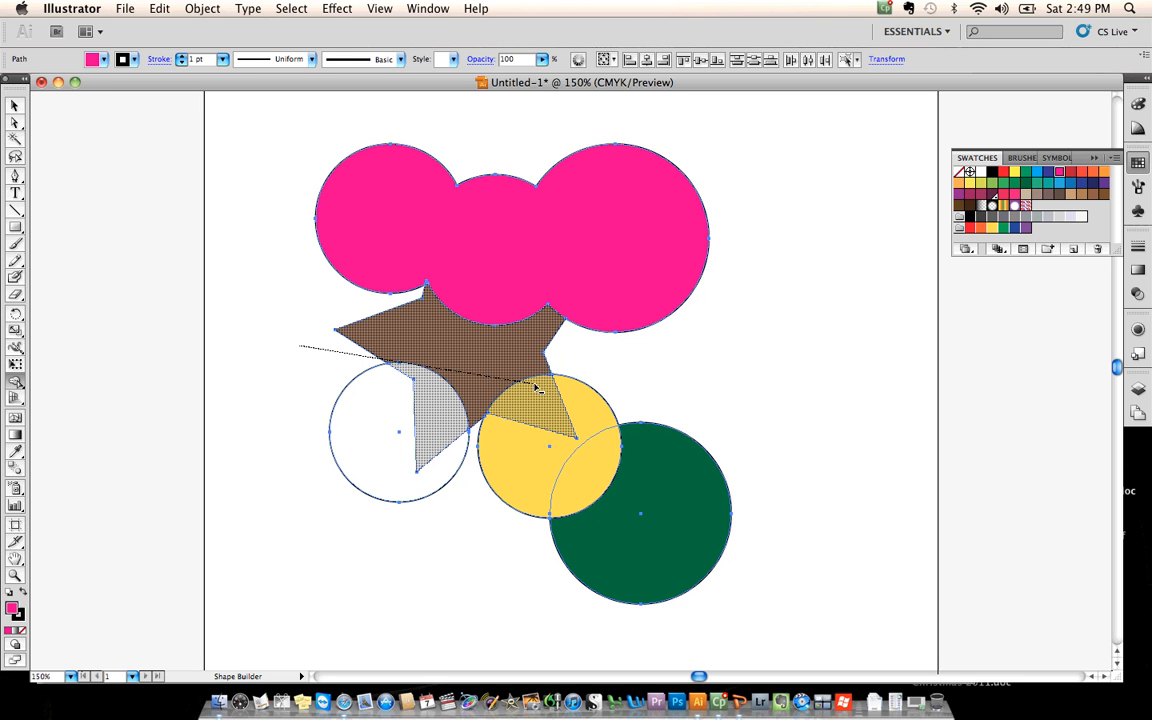
{"action": "left_click_drag", "start_coordinate": [537, 388], "coordinate": [536, 387]}
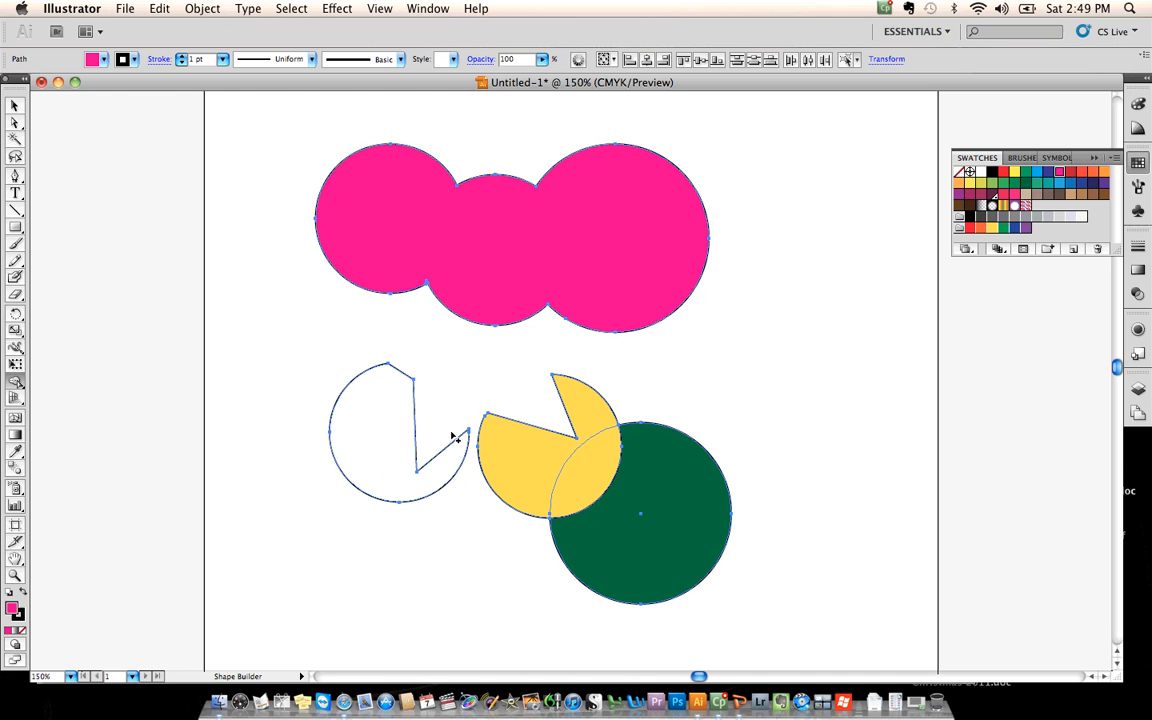
Delete the overlapping region between the yellow and green circles with Shape Builder, keeping that tool active
{"action": "left_click", "coordinate": [594, 467], "text": "alt"}
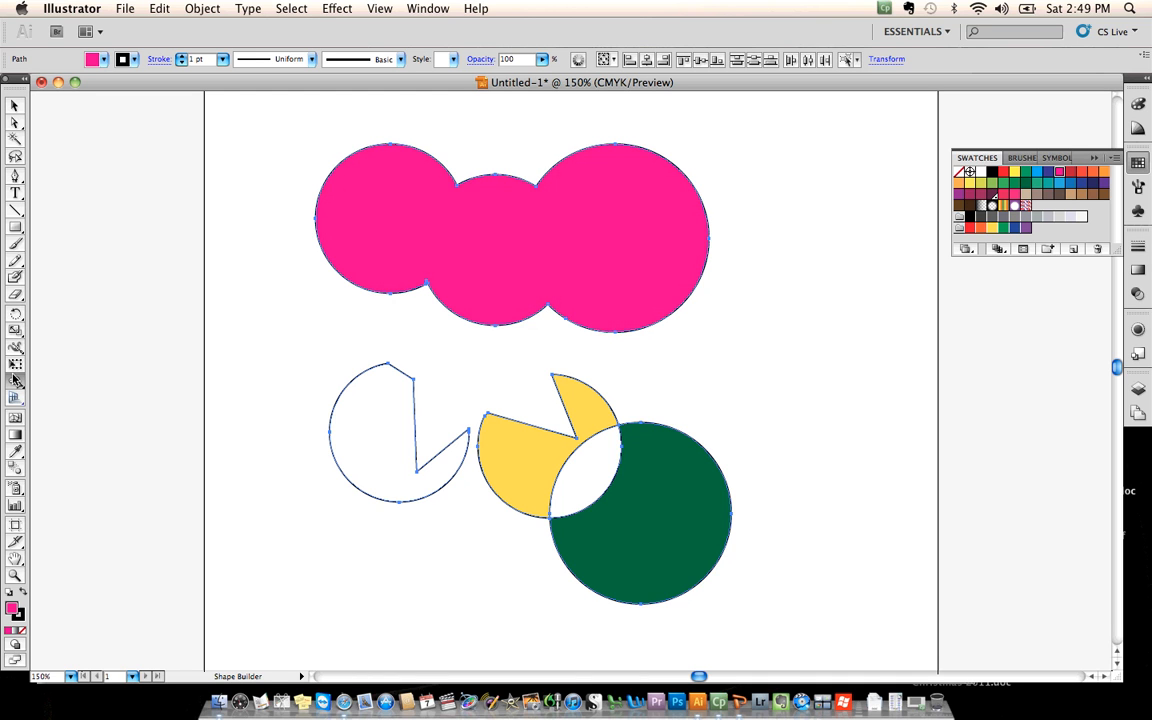
{"action": "left_click_drag", "start_coordinate": [15, 381], "coordinate": [96, 385]}
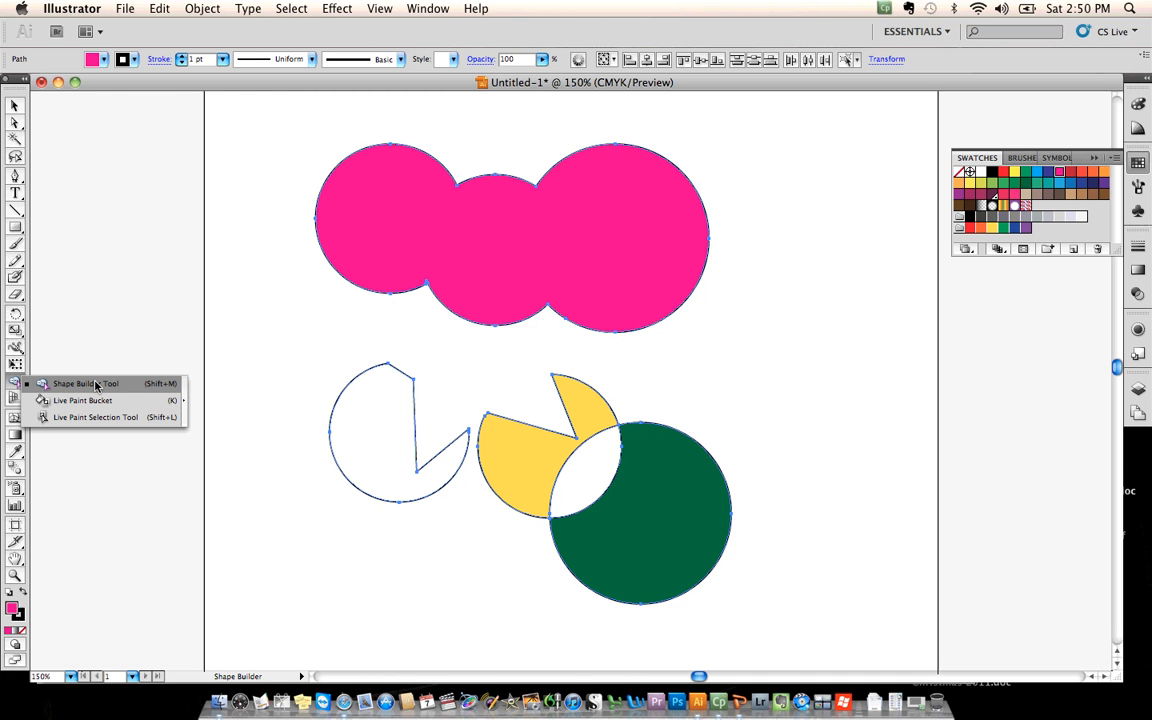
{"action": "left_click_drag", "start_coordinate": [96, 385], "coordinate": [96, 385]}
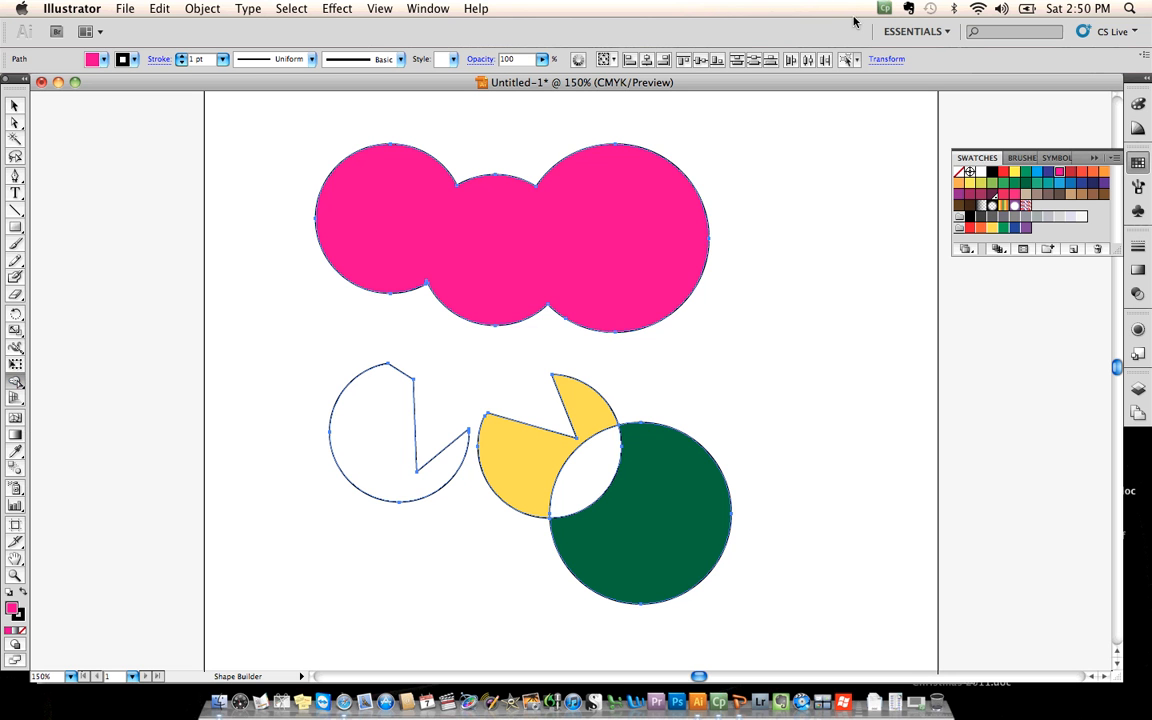